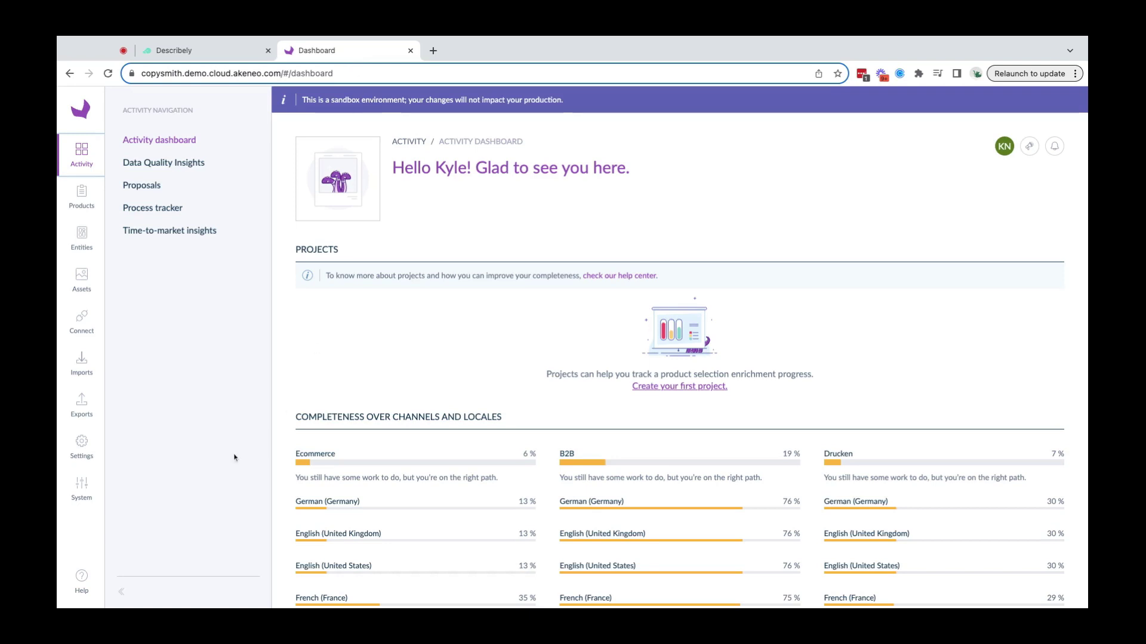
Start a new user role and grant it all Web API permissions for overall access, assets and attributes.
{"action": "left_click", "coordinate": [80, 496]}
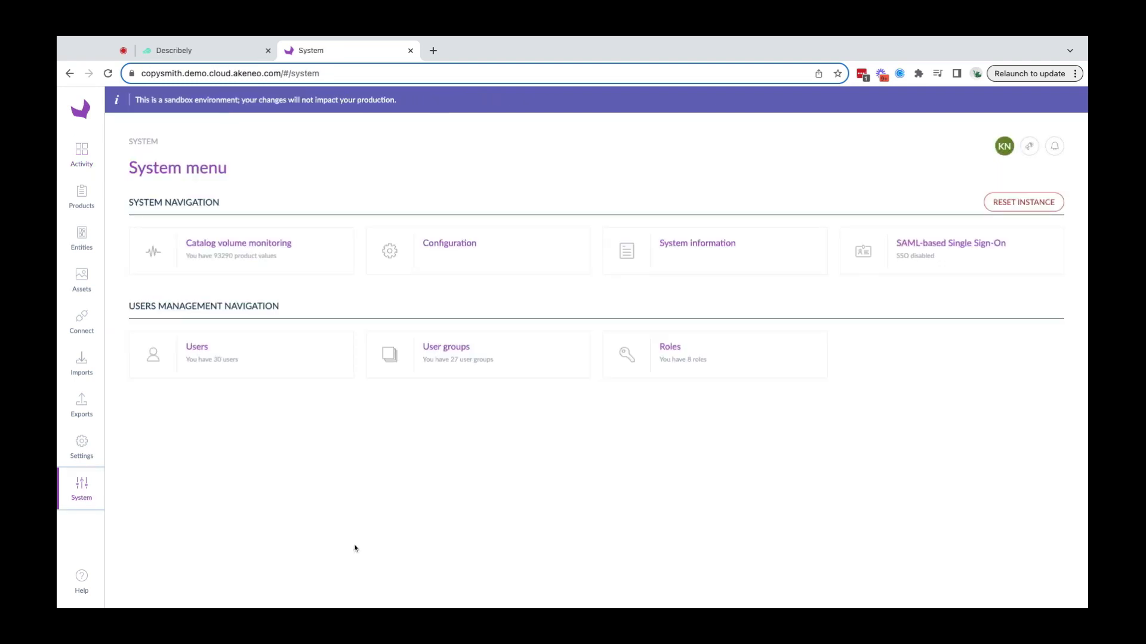
{"action": "left_click", "coordinate": [745, 358]}
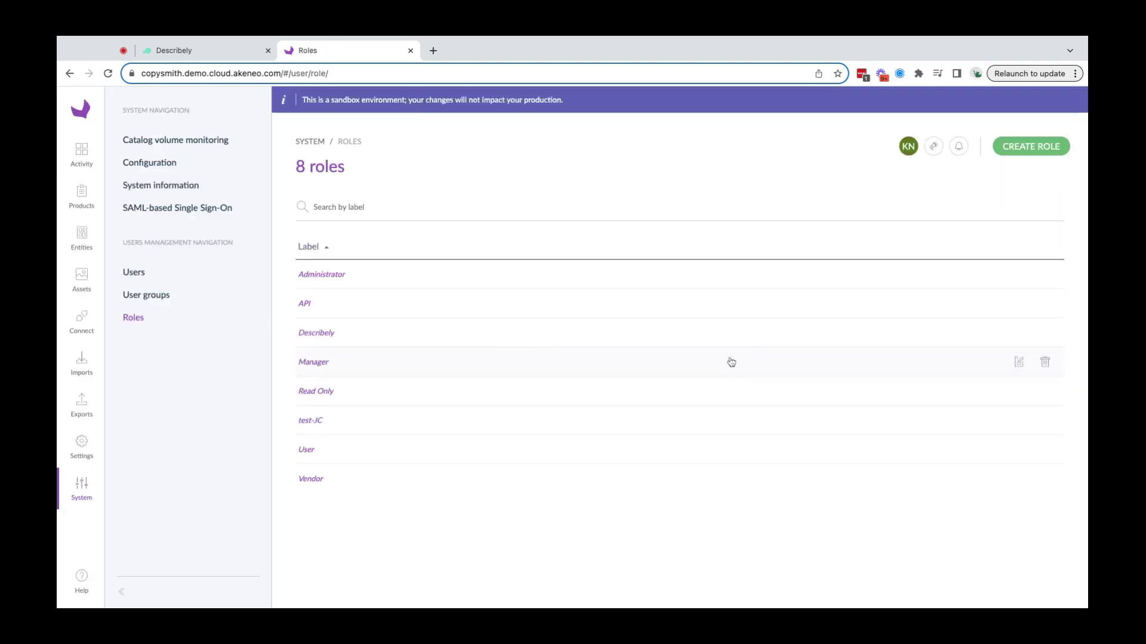
{"action": "left_click", "coordinate": [1017, 149]}
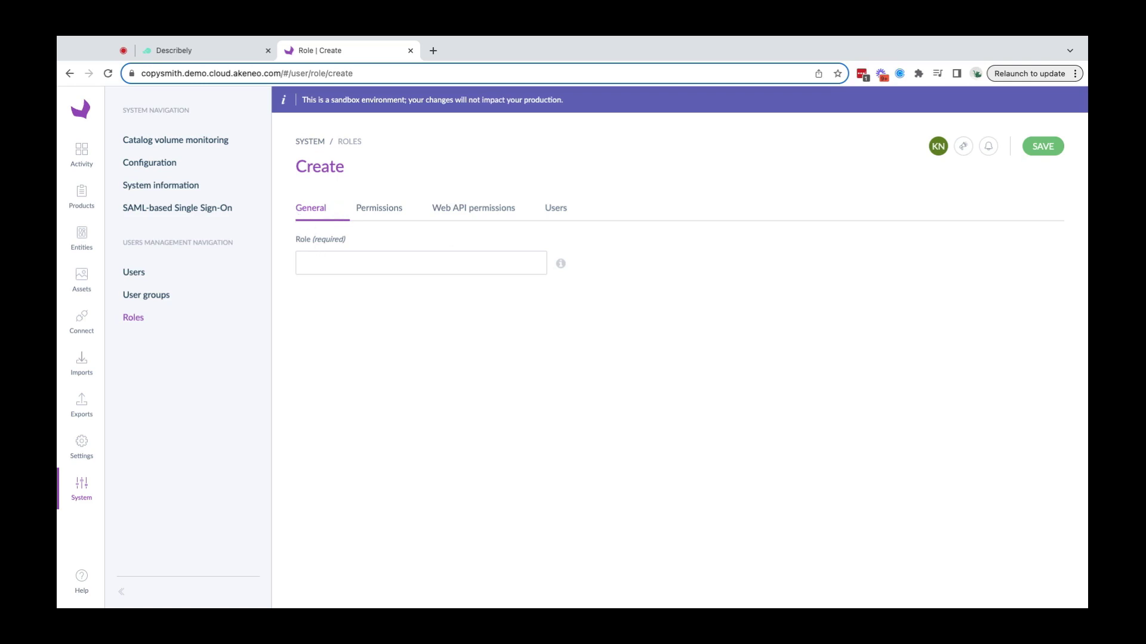
{"action": "left_click", "coordinate": [456, 224]}
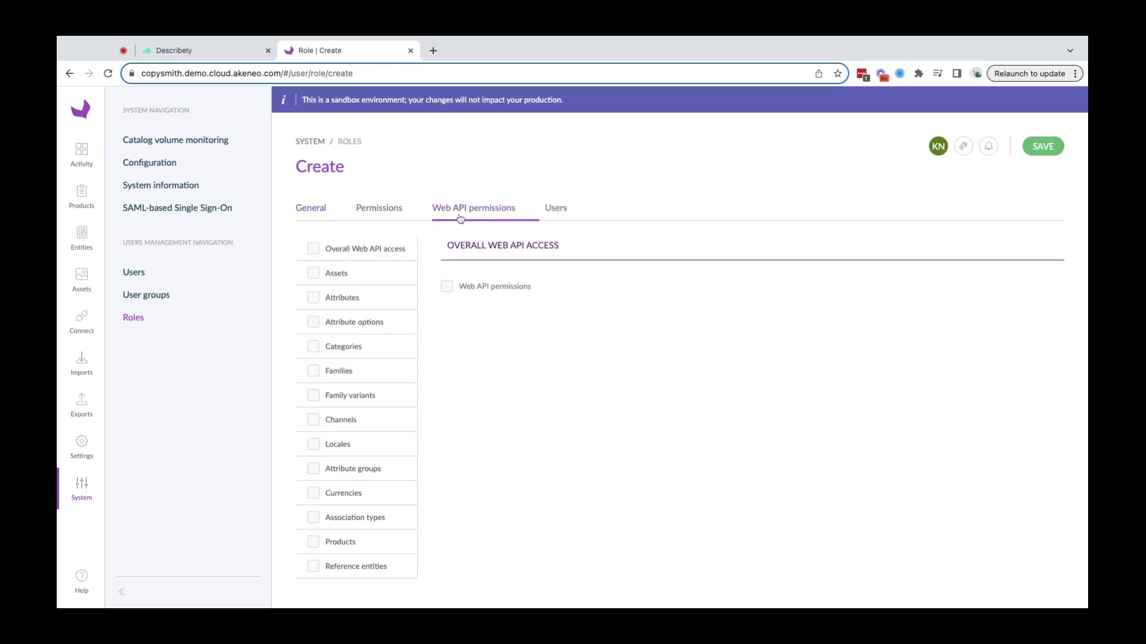
{"action": "left_click", "coordinate": [313, 249]}
{"action": "left_click", "coordinate": [313, 275]}
{"action": "left_click", "coordinate": [313, 298]}
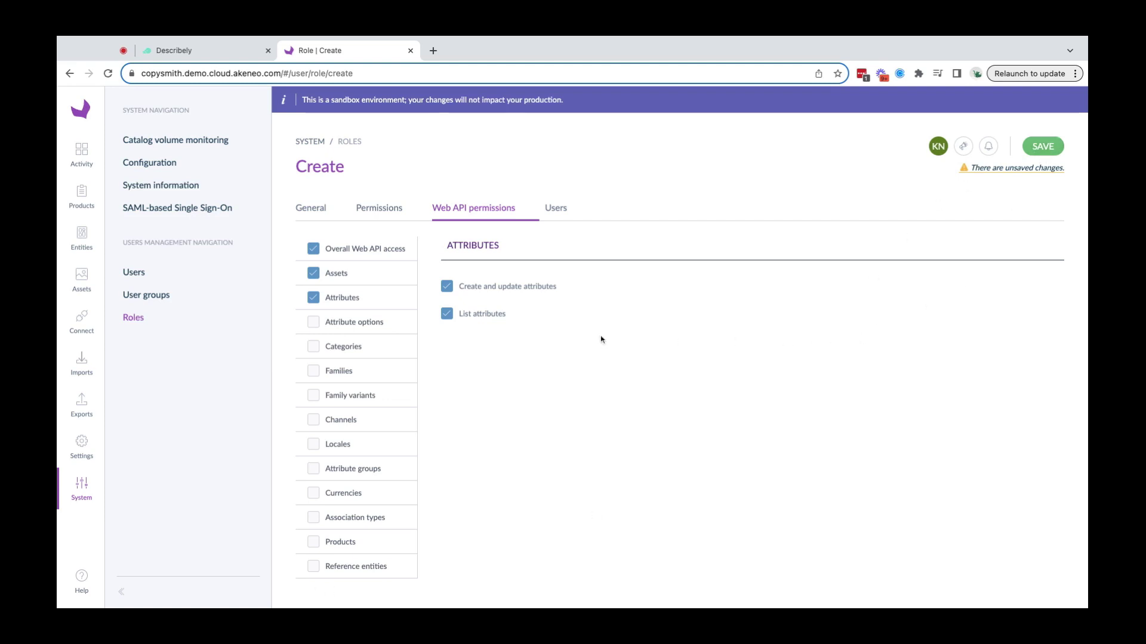
Go to the PIM's connection settings.
{"action": "left_click", "coordinate": [77, 323]}
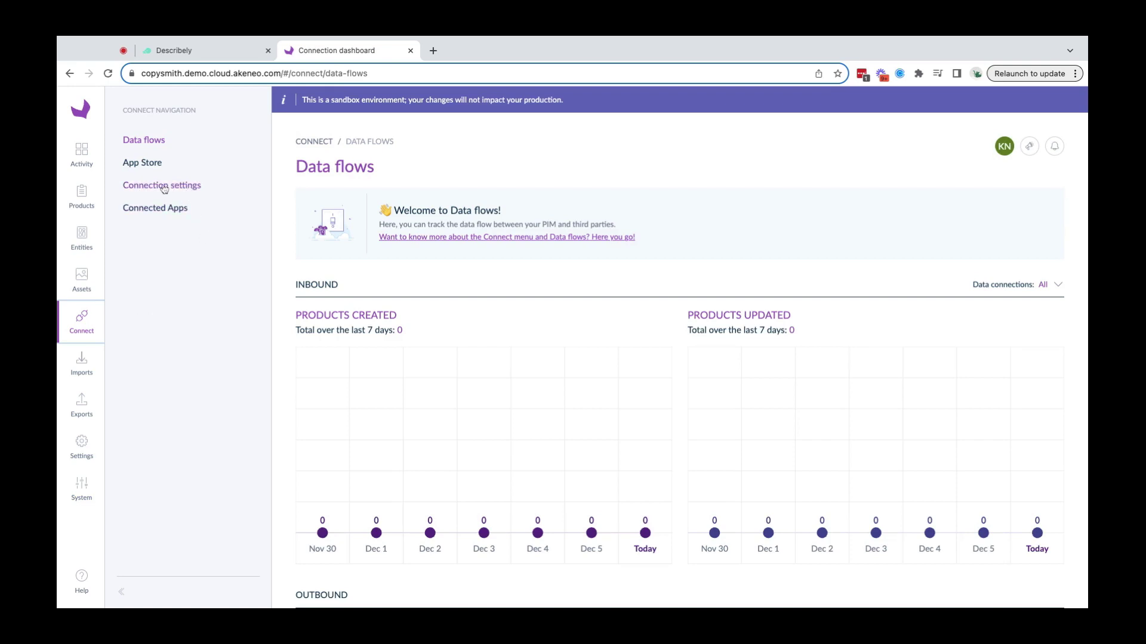
{"action": "left_click", "coordinate": [150, 188]}
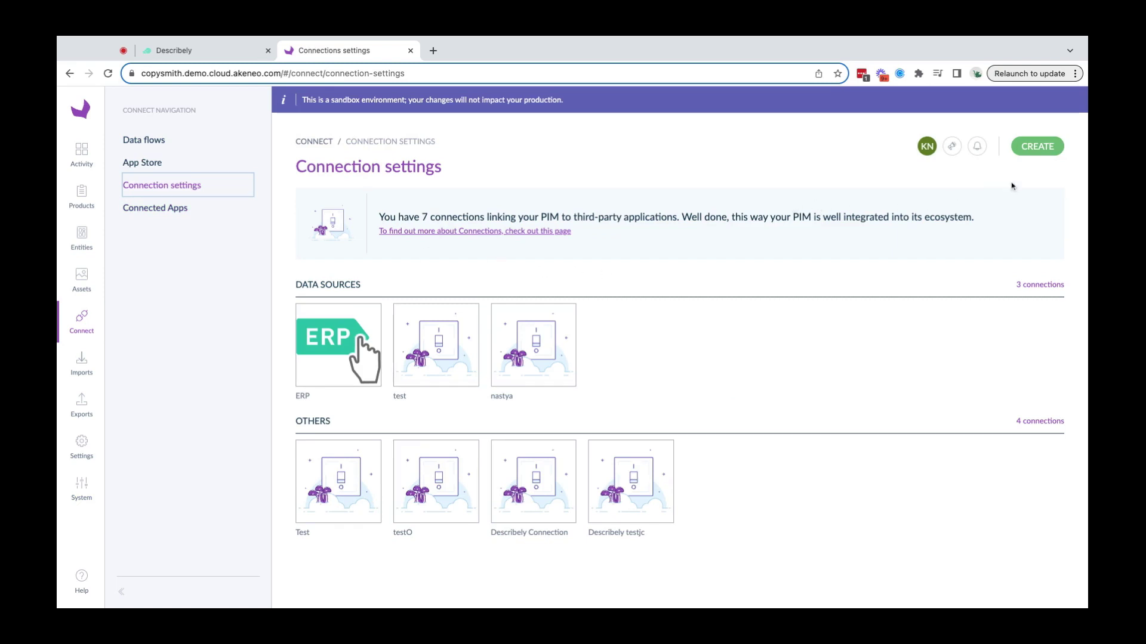
Fill in a new connection labelled Describely Connection with flow type Other, and close the form without saving.
{"action": "left_click", "coordinate": [1041, 150]}
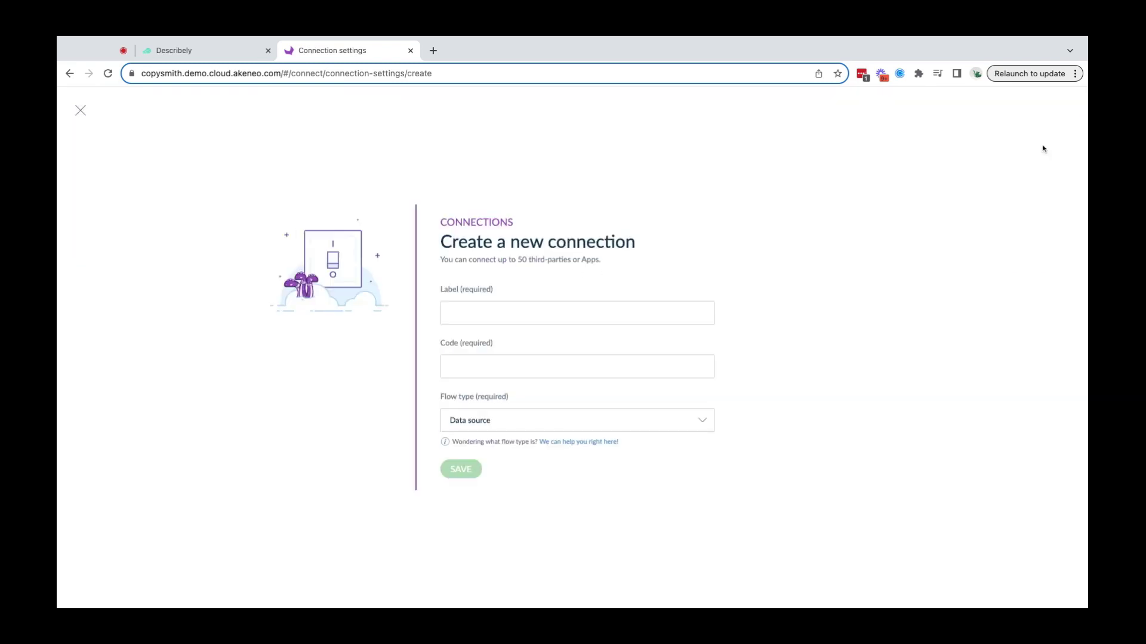
{"action": "left_click", "coordinate": [527, 316]}
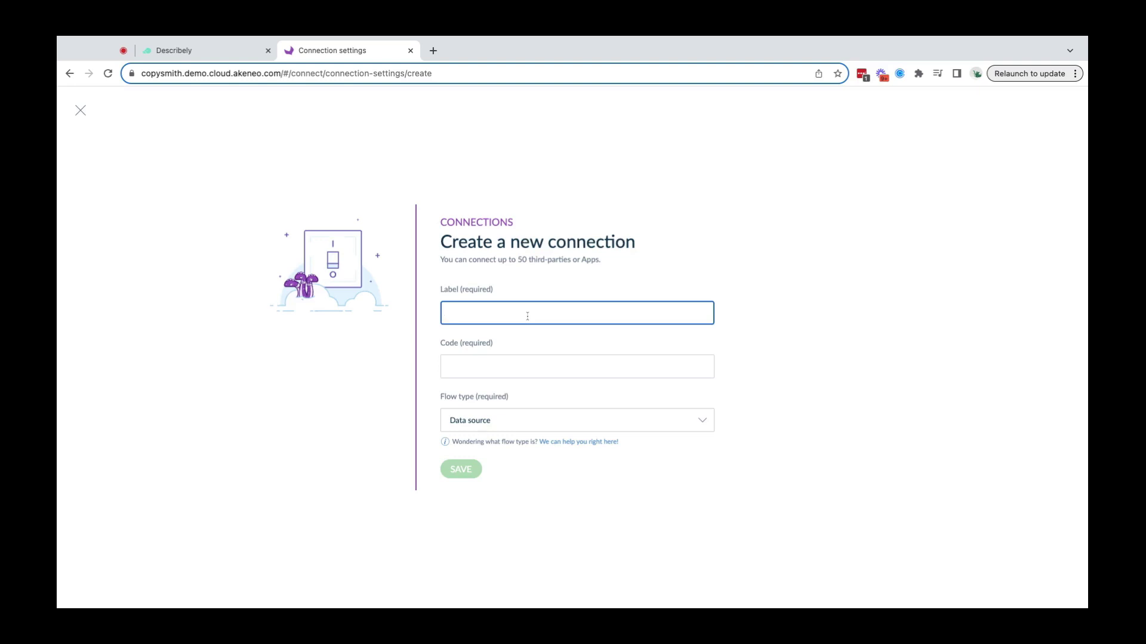
{"action": "type", "text": "Desc"}
{"action": "type", "text": "ribely"}
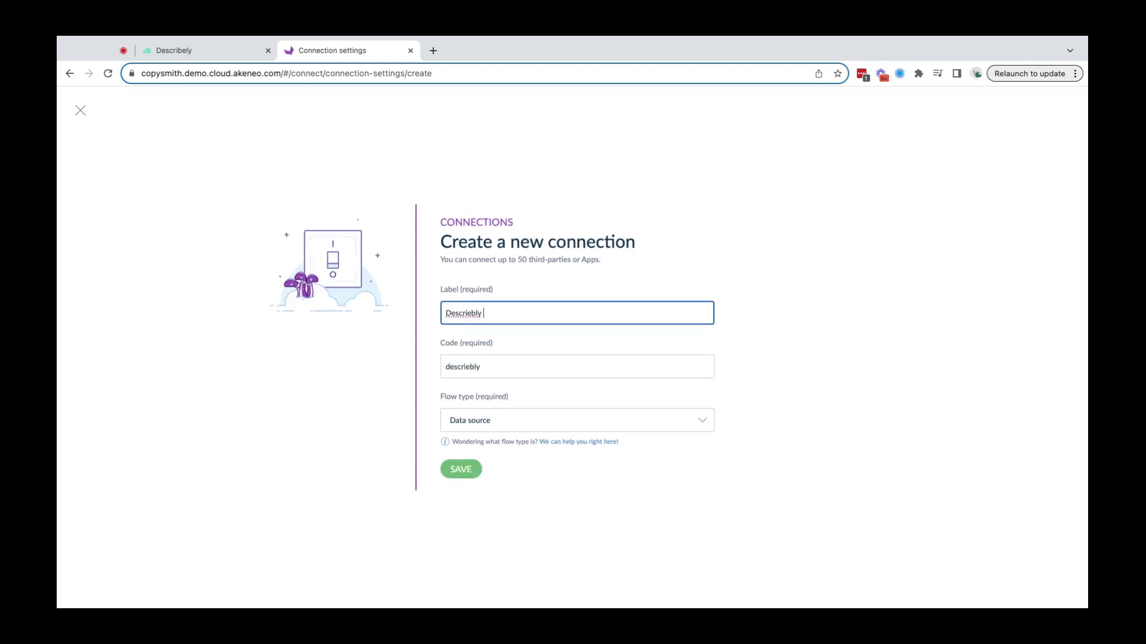
{"action": "key", "text": "BackSpace"}
{"action": "key", "text": "BackSpace"}
{"action": "key", "text": "BackSpace"}
{"action": "key", "text": "BackSpace"}
{"action": "type", "text": "bely Connection"}
{"action": "left_click", "coordinate": [587, 429]}
{"action": "left_click", "coordinate": [512, 488]}
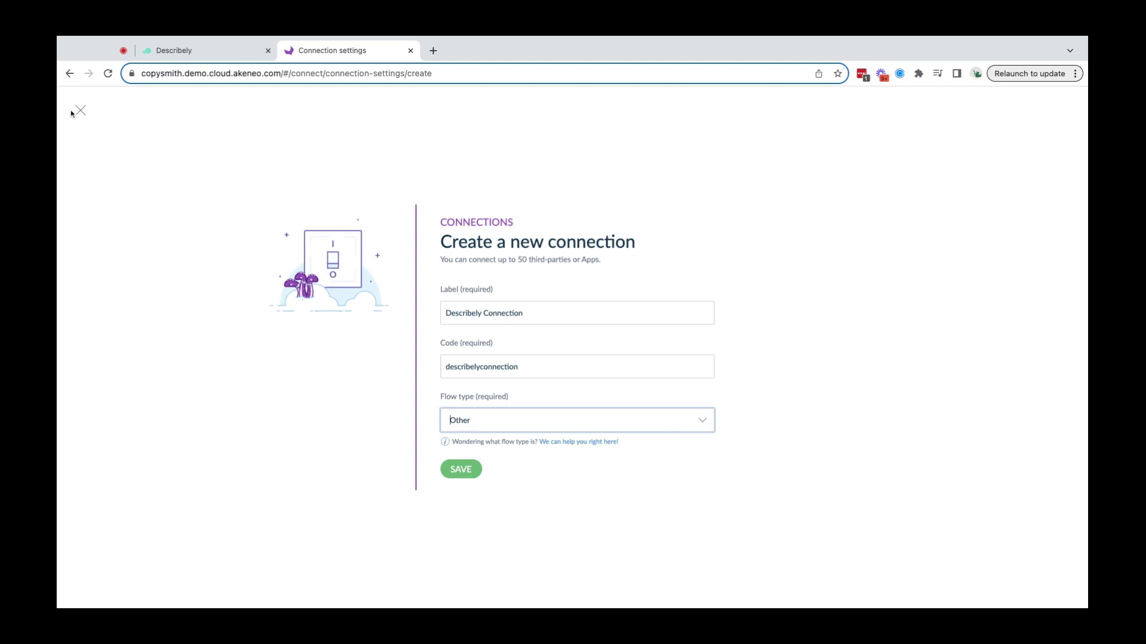
{"action": "left_click", "coordinate": [76, 114]}
Open the existing Describely Connection and examine its credentials, role and user group.
{"action": "left_click", "coordinate": [533, 481]}
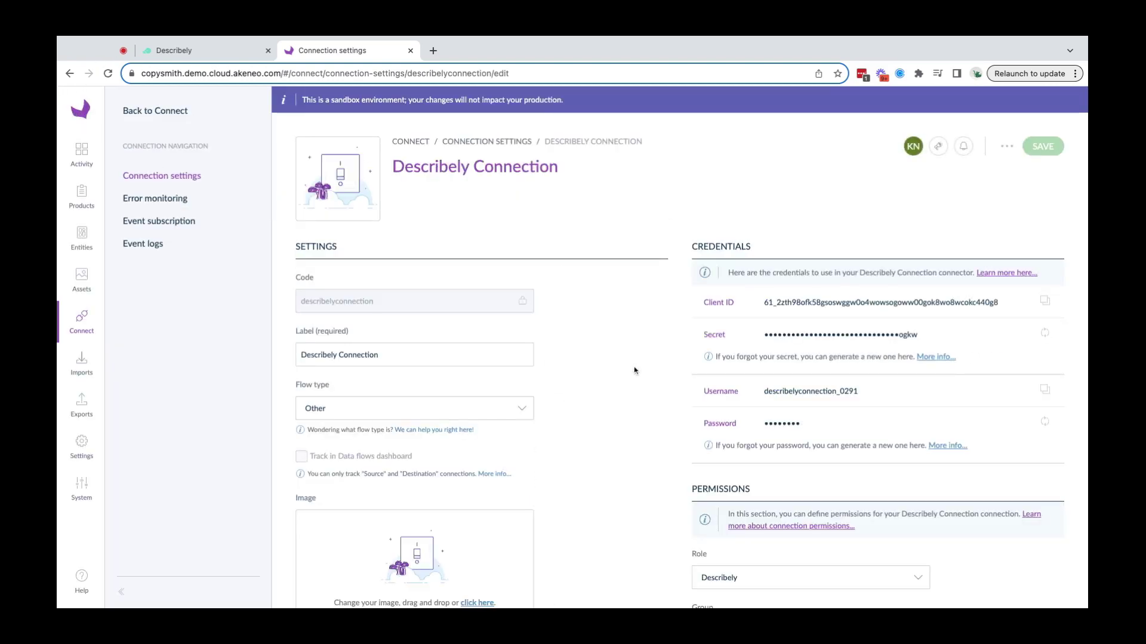
{"action": "scroll", "coordinate": [636, 371], "scroll_direction": "down", "scroll_amount": 2}
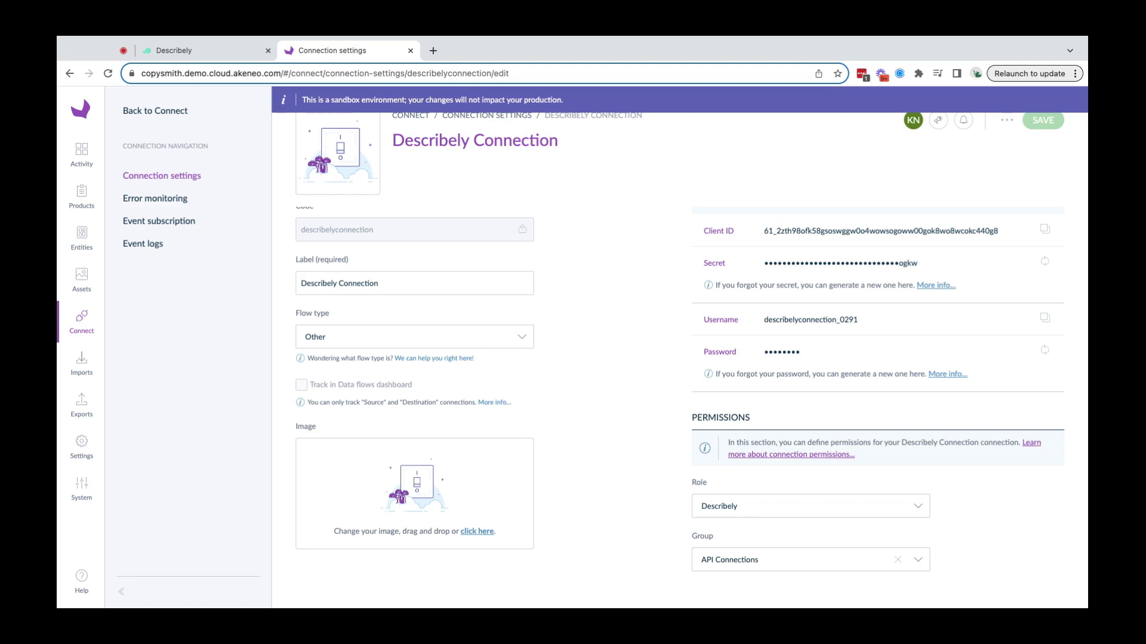
{"action": "scroll", "coordinate": [630, 432], "scroll_direction": "up", "scroll_amount": 2}
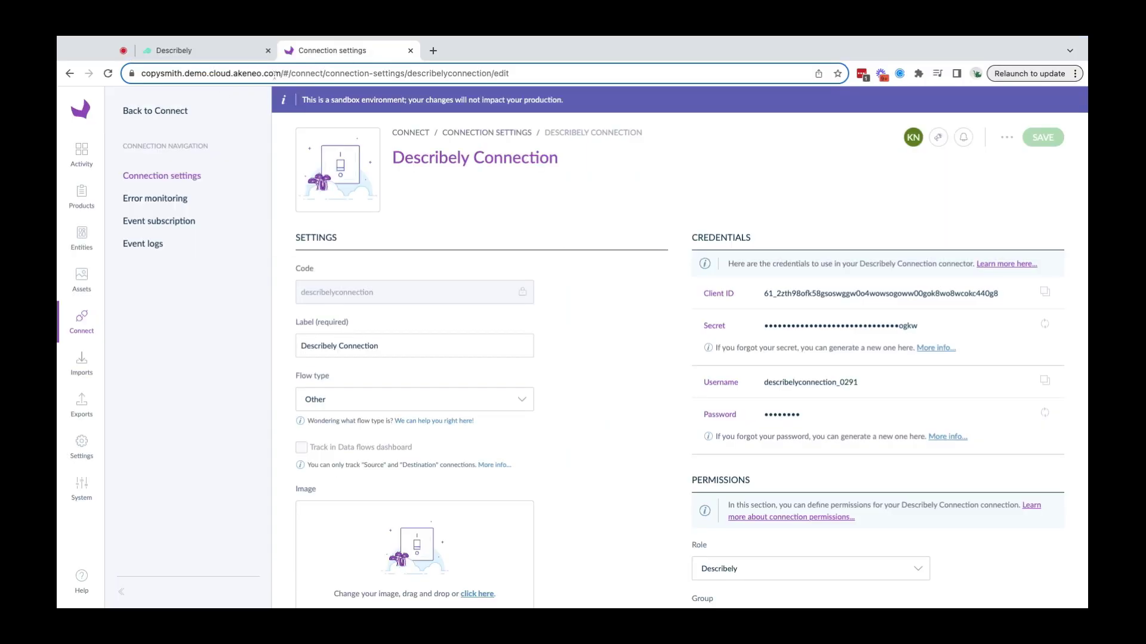
Select the instance domain copysmith.demo.cloud.akeneo.com in the page's web address.
{"action": "left_click", "coordinate": [143, 72]}
{"action": "left_click", "coordinate": [143, 73]}
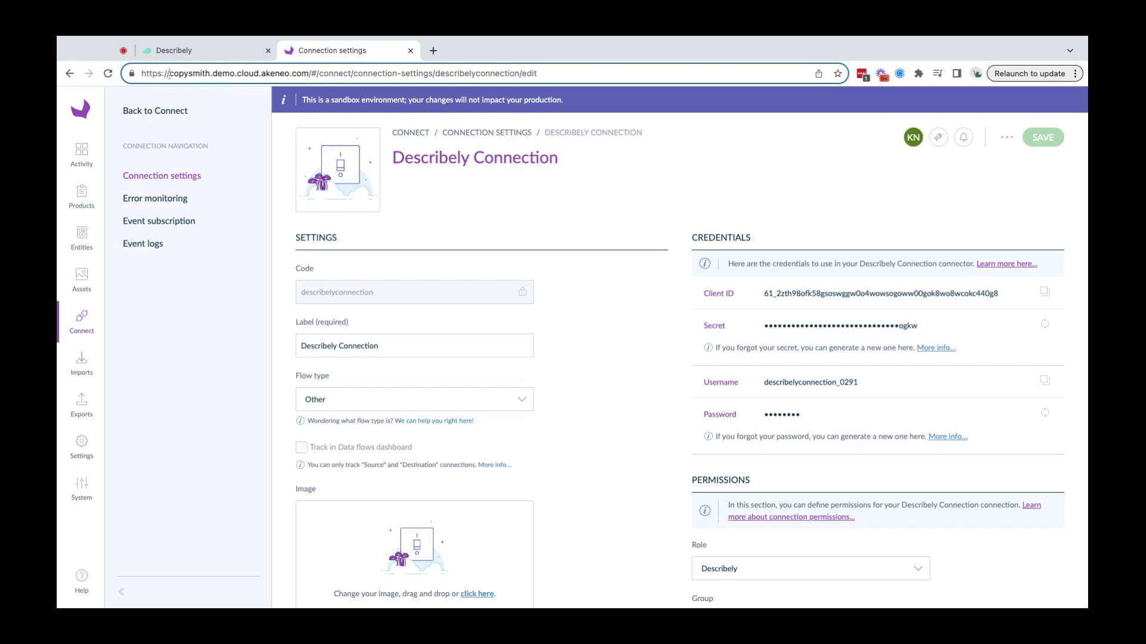
{"action": "left_click_drag", "start_coordinate": [169, 74], "coordinate": [189, 74]}
{"action": "left_click", "coordinate": [385, 180]}
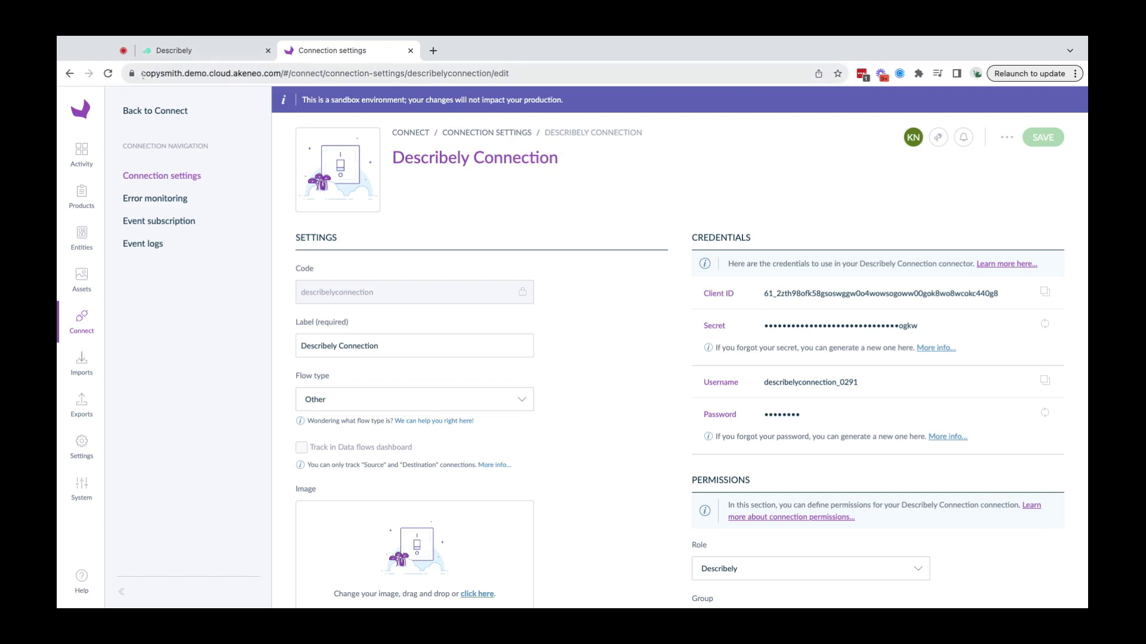
{"action": "left_click_drag", "start_coordinate": [141, 72], "coordinate": [283, 78]}
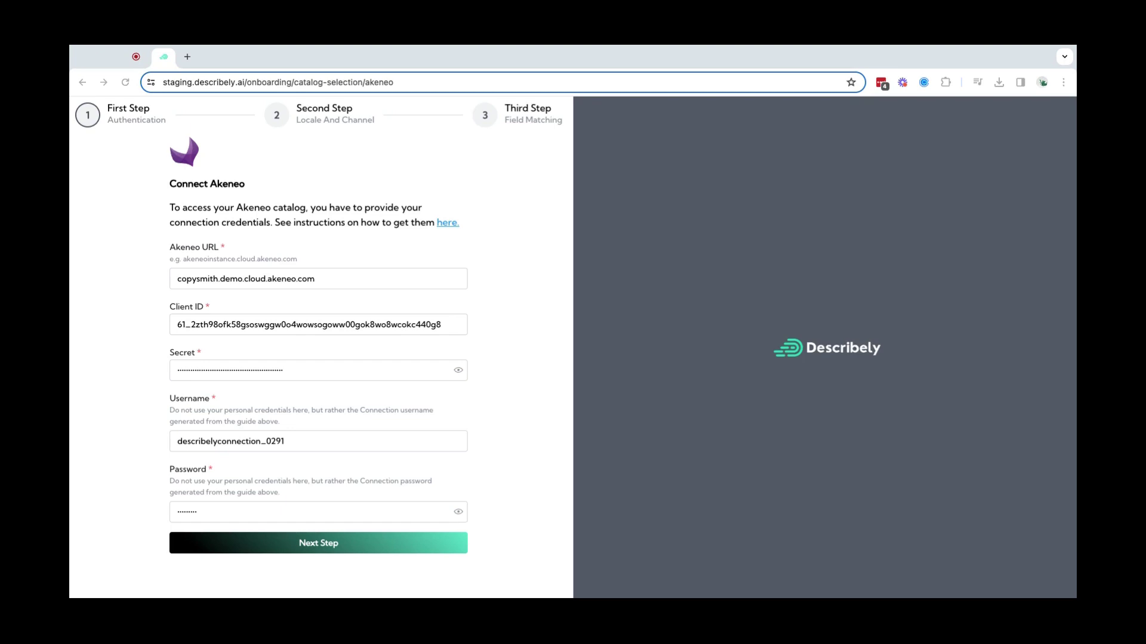
In Describely's Connect Akeneo form, submit the filled-in connection credentials and decline storing the password in LastPass.
{"action": "left_click", "coordinate": [334, 544]}
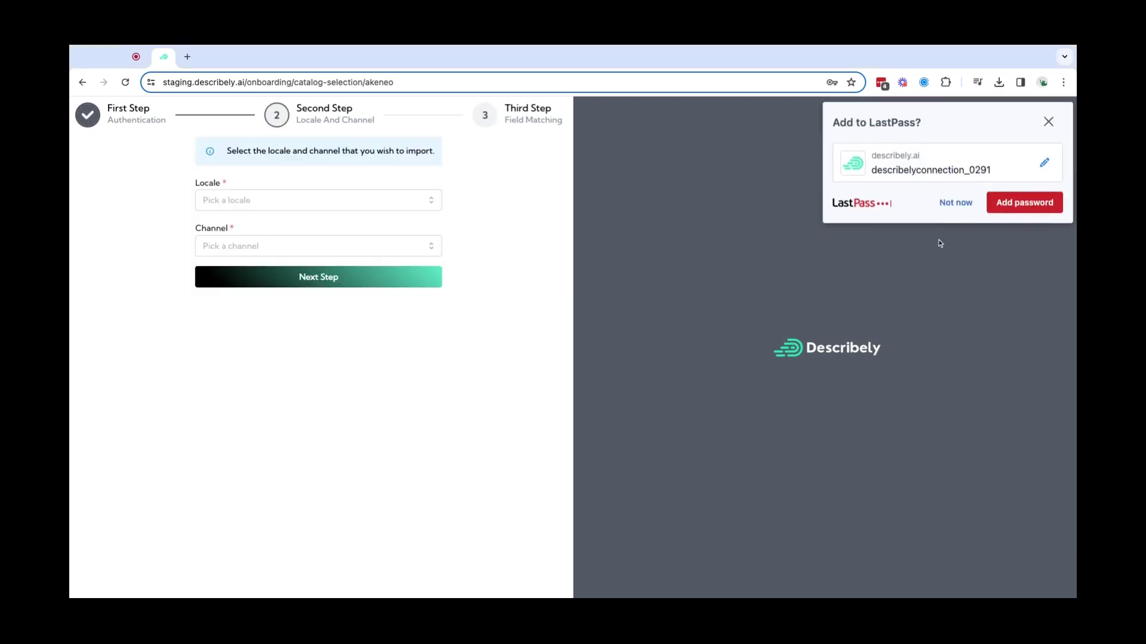
{"action": "left_click", "coordinate": [956, 203]}
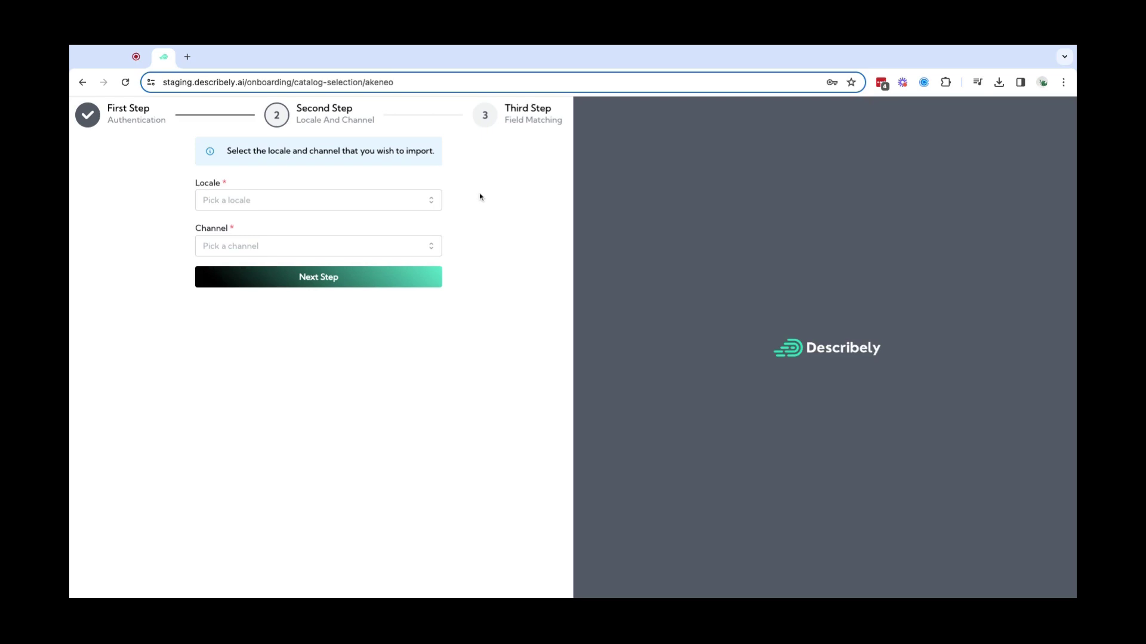
Set the import locale to en_GB and the channel to ecommerce, and continue to field matching.
{"action": "left_click", "coordinate": [440, 204]}
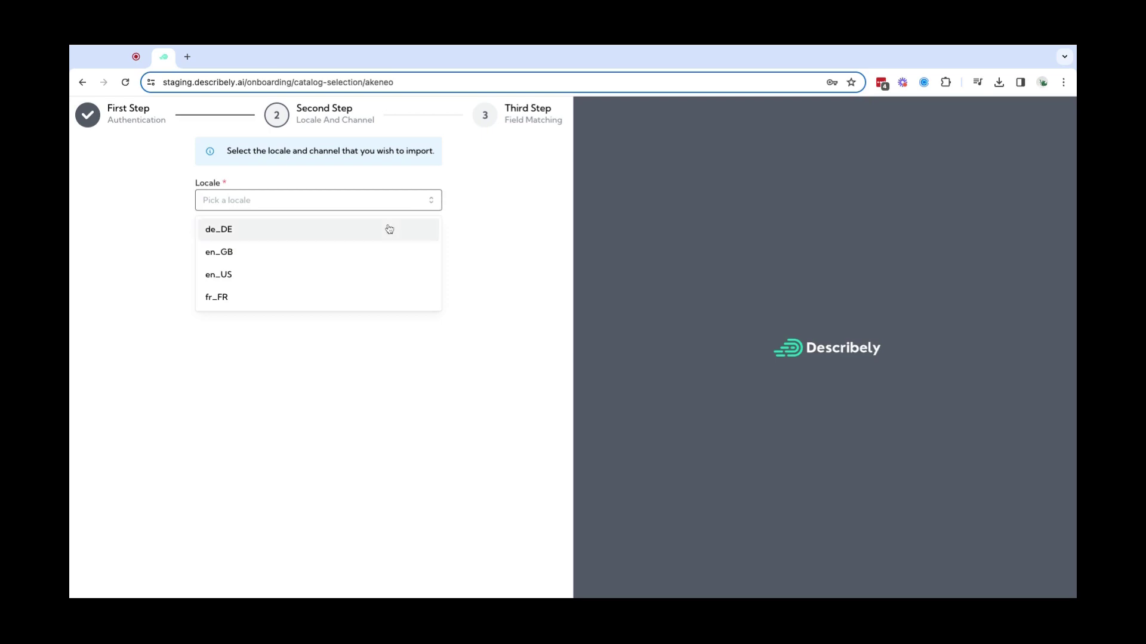
{"action": "left_click", "coordinate": [386, 250]}
{"action": "left_click", "coordinate": [406, 254]}
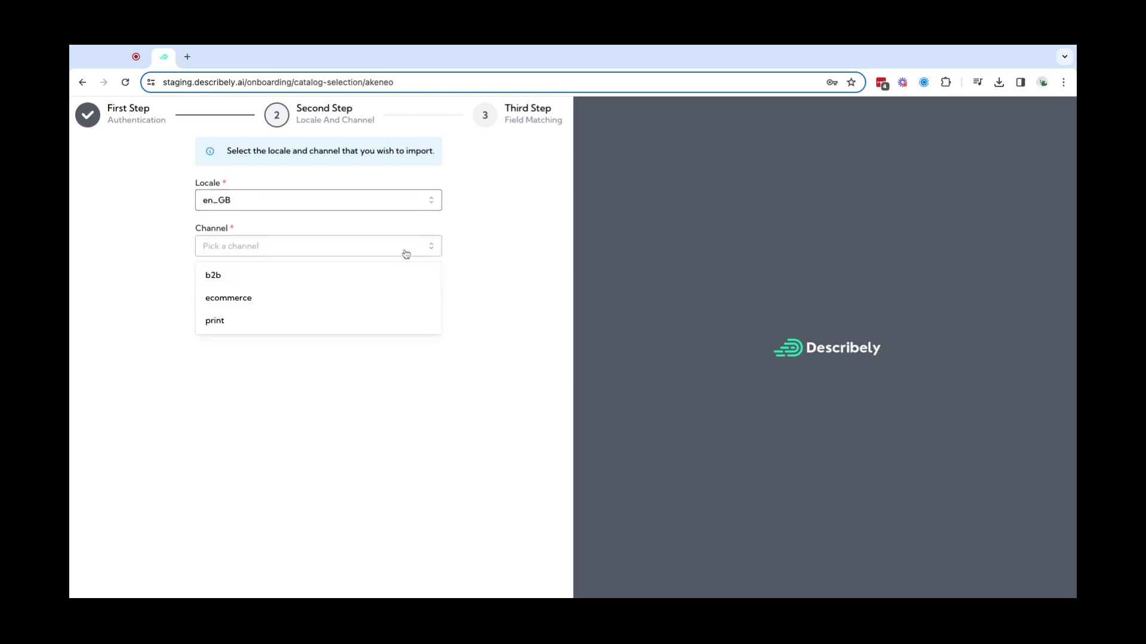
{"action": "left_click", "coordinate": [387, 297]}
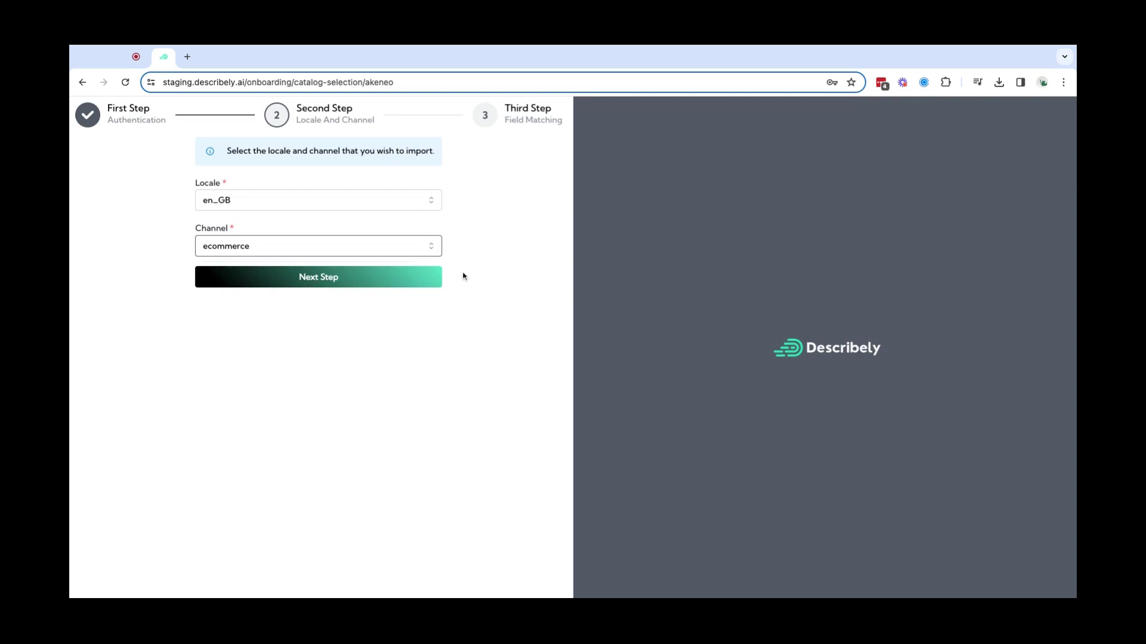
{"action": "left_click", "coordinate": [421, 278]}
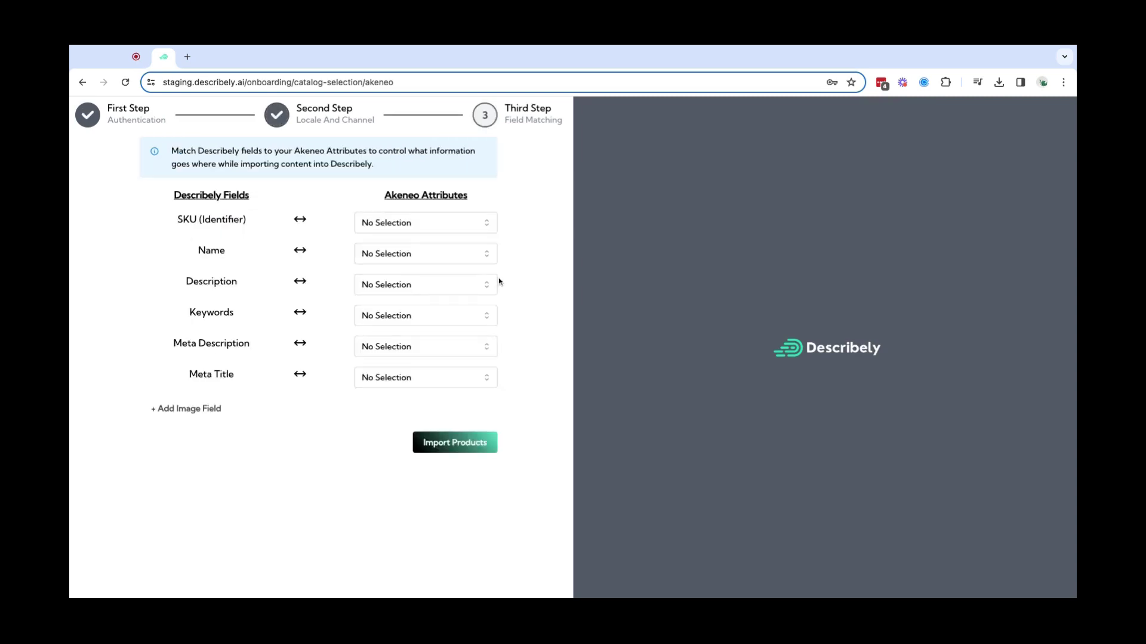